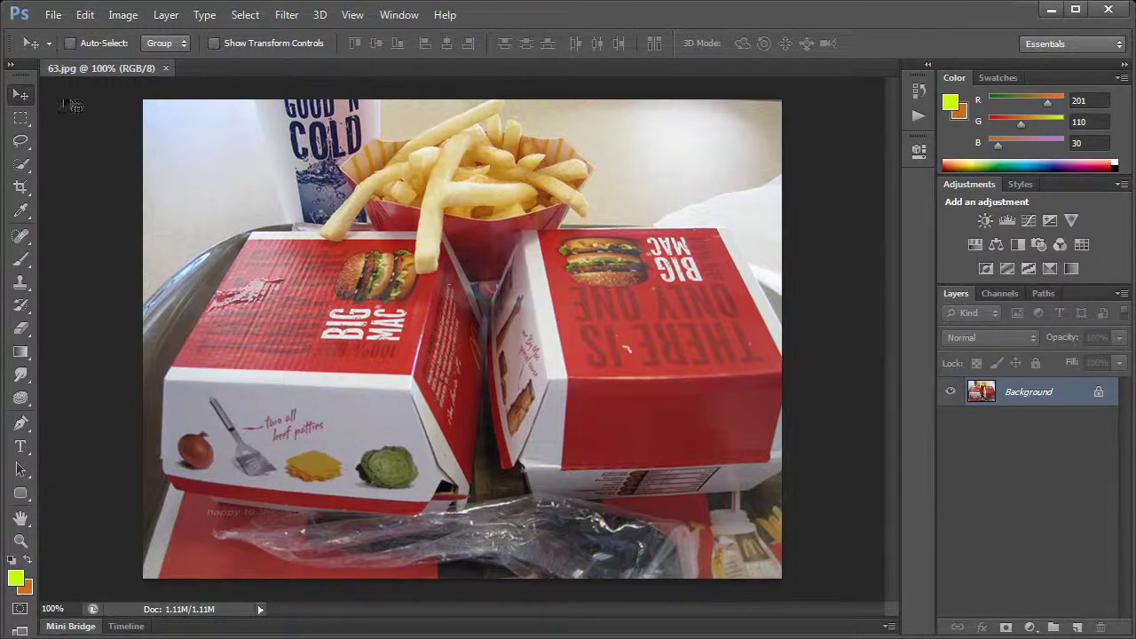
- Apply the stacked Dry Brush, Poster Edges and Texturizer Filter Gallery effects to the photo
click(286, 19)
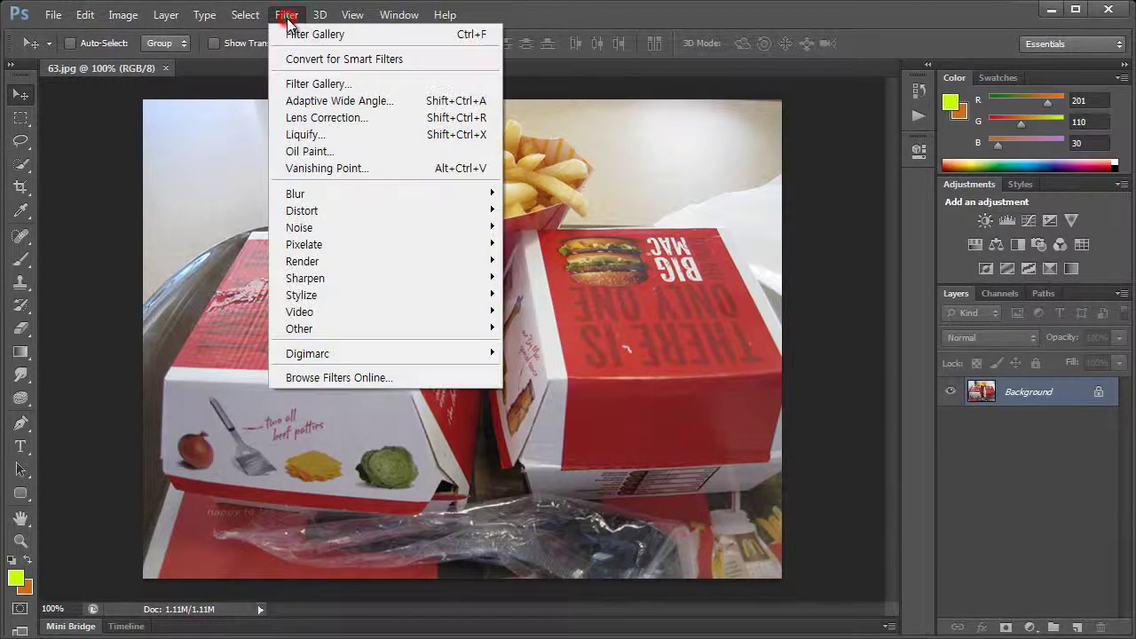
click(316, 84)
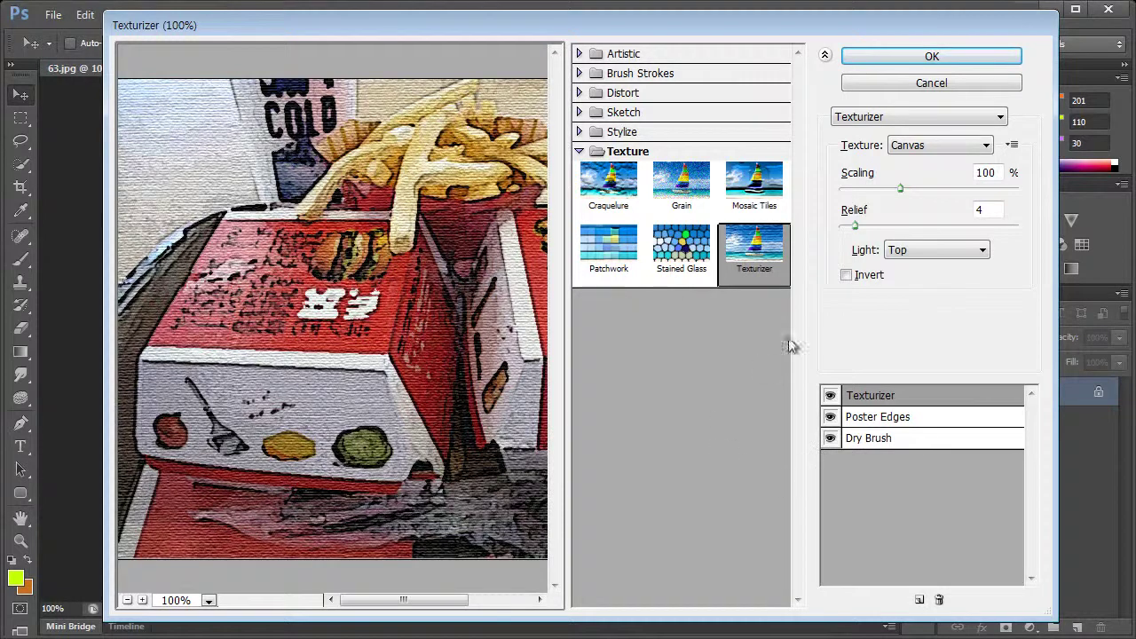
drag(452, 342, 330, 332)
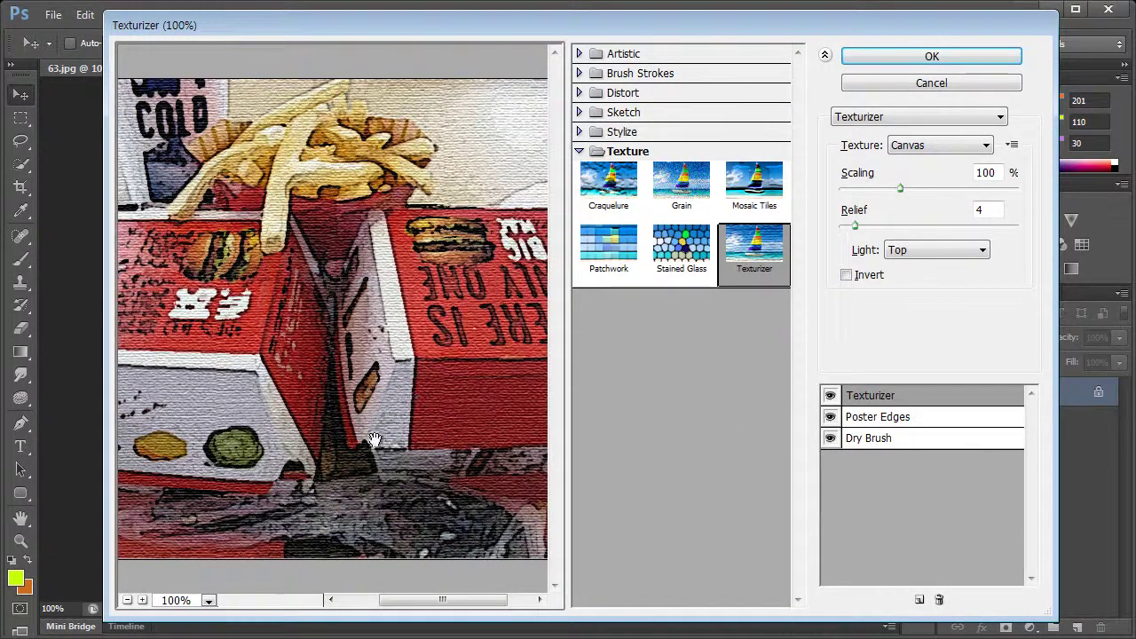
click(949, 62)
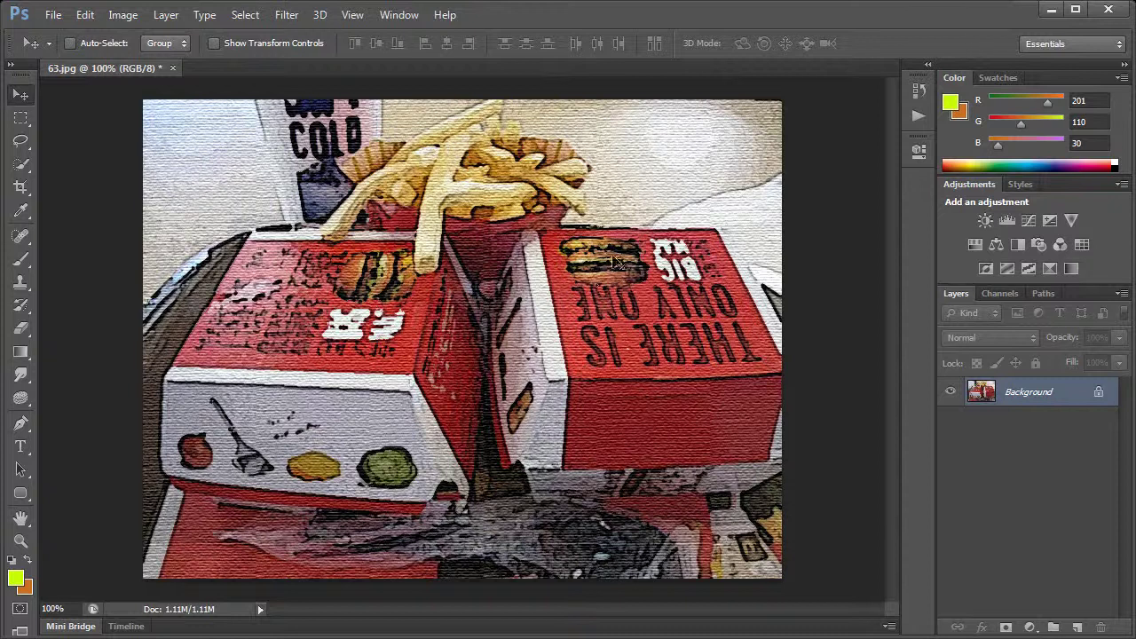
click(286, 15)
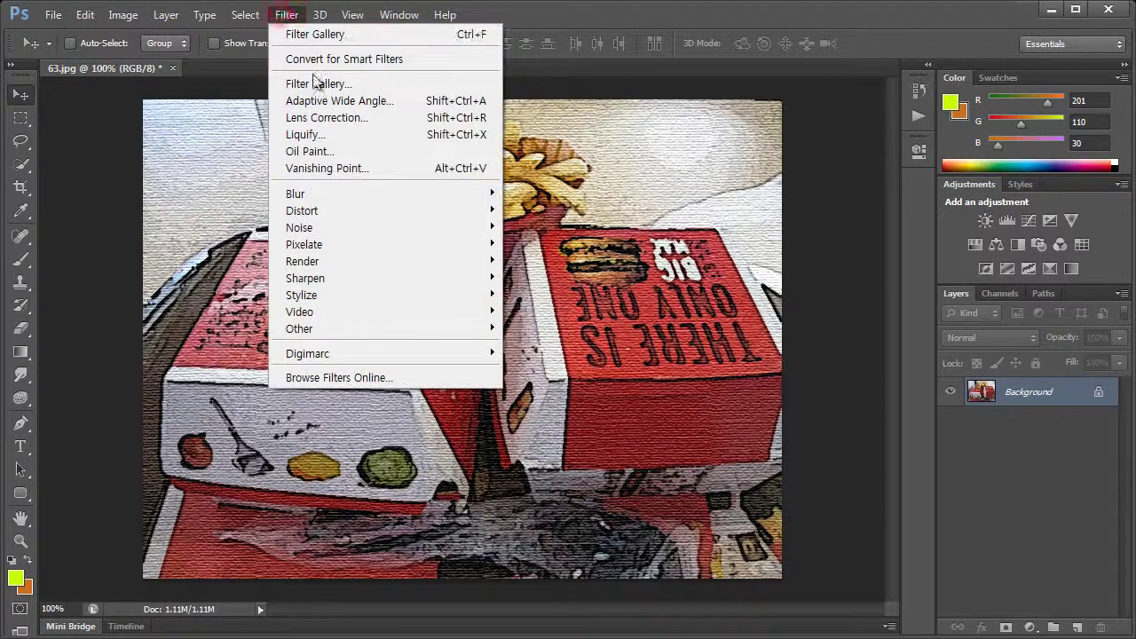
click(298, 84)
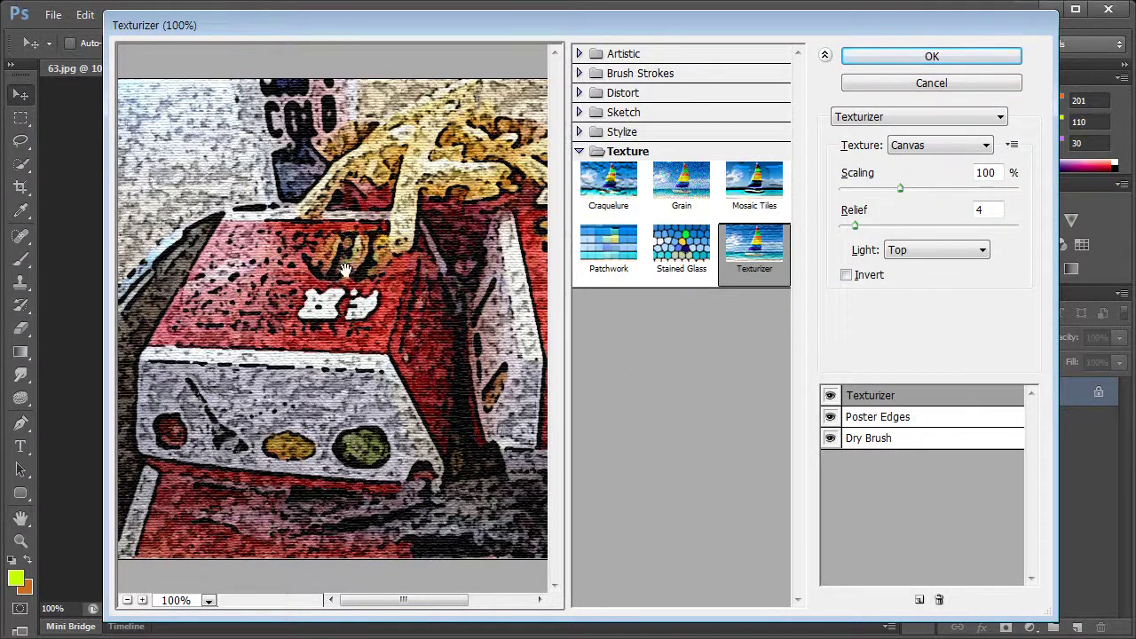
click(906, 82)
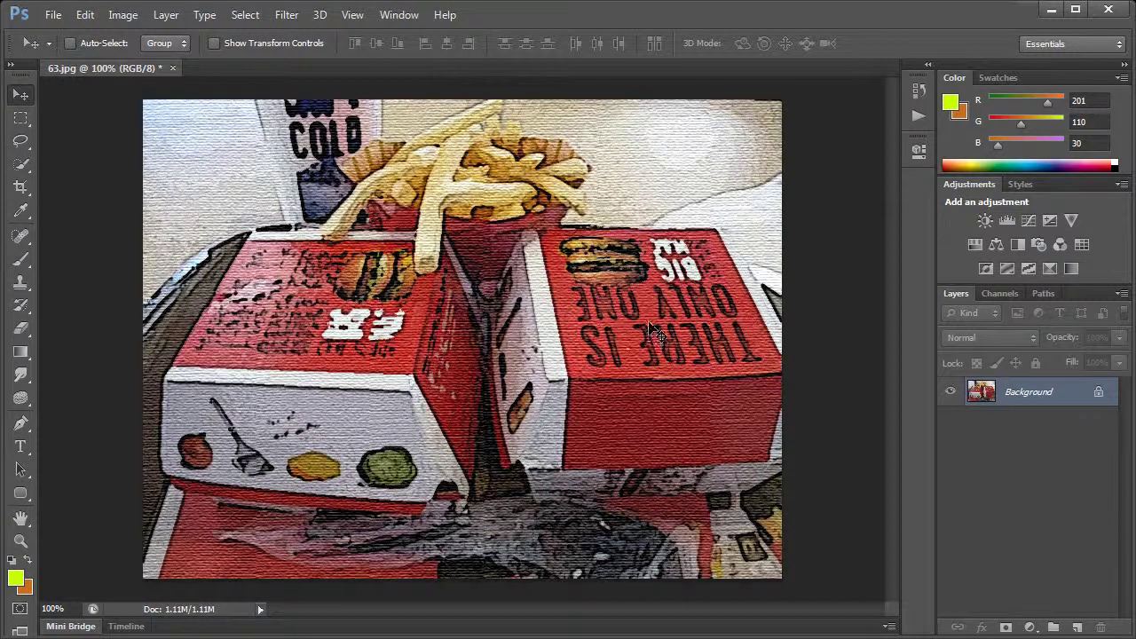
click(286, 15)
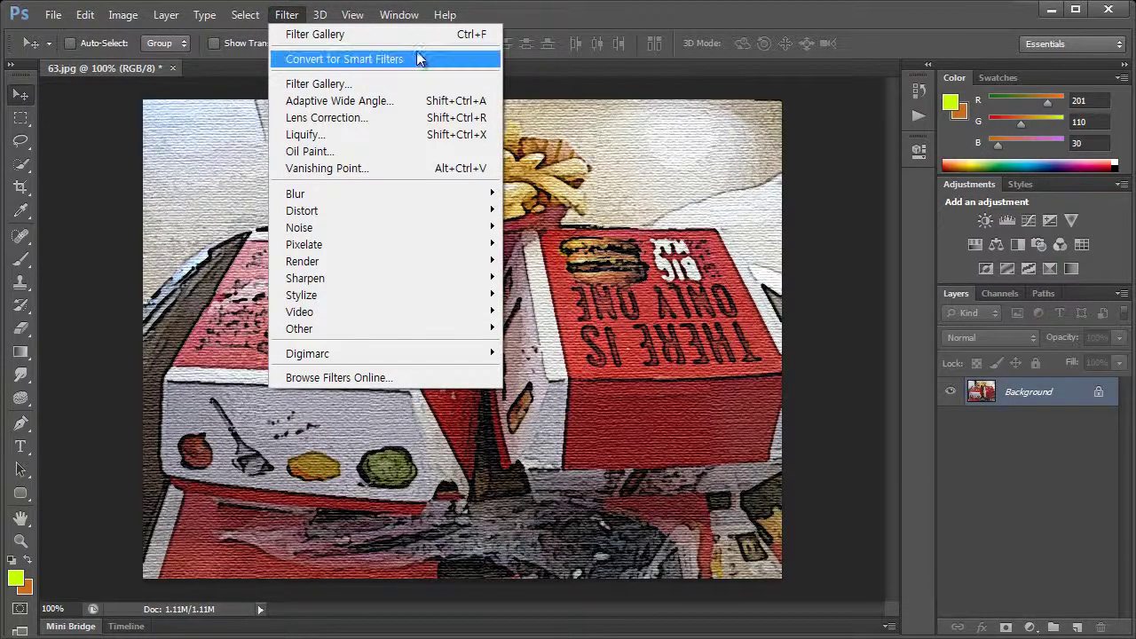
- Step backward to remove the painted effect, then convert the photo layer for Smart Filters
click(73, 32)
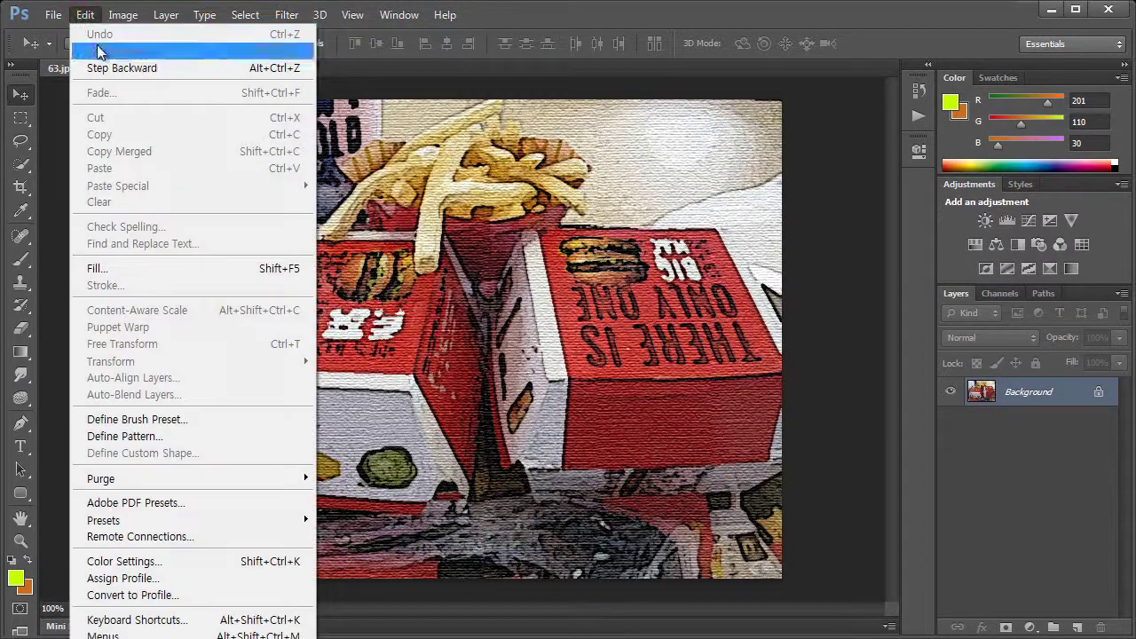
click(103, 61)
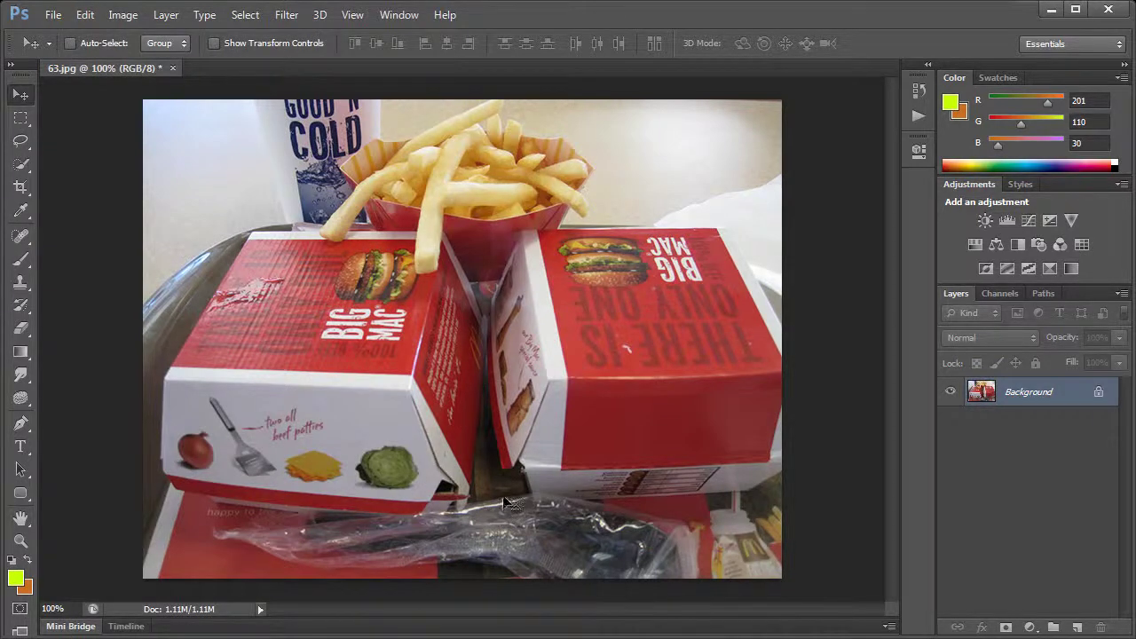
click(286, 15)
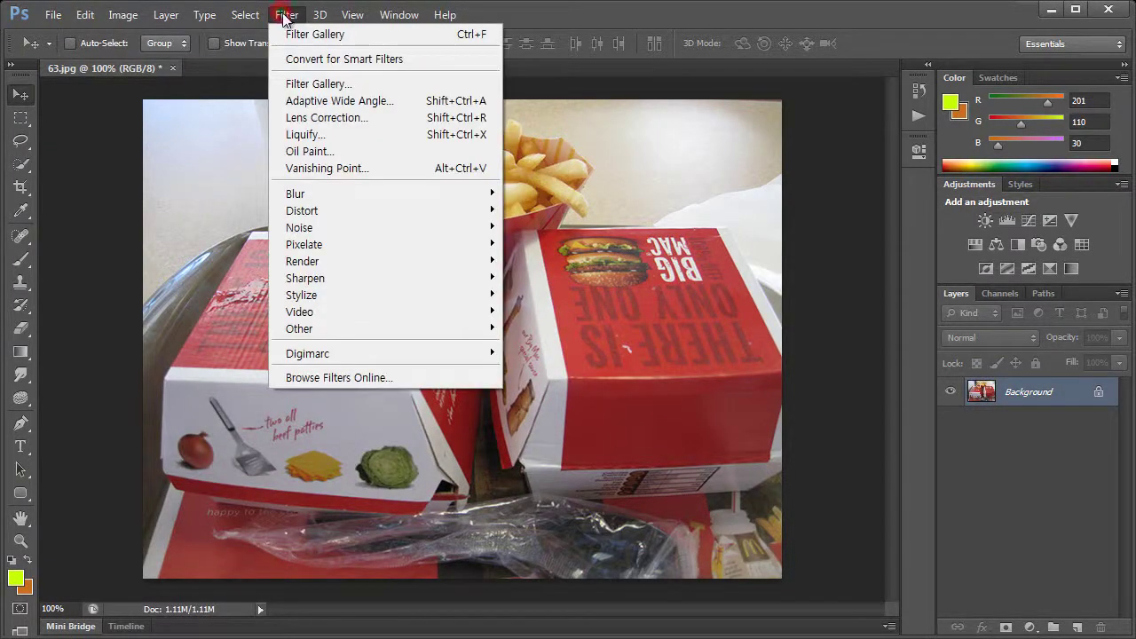
click(387, 58)
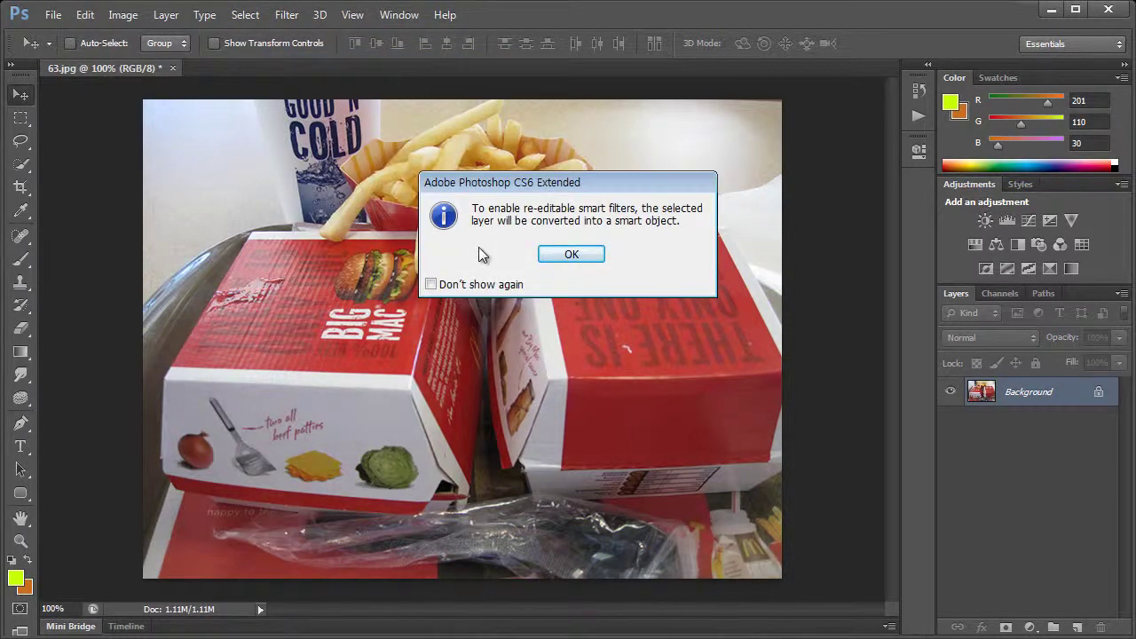
click(573, 254)
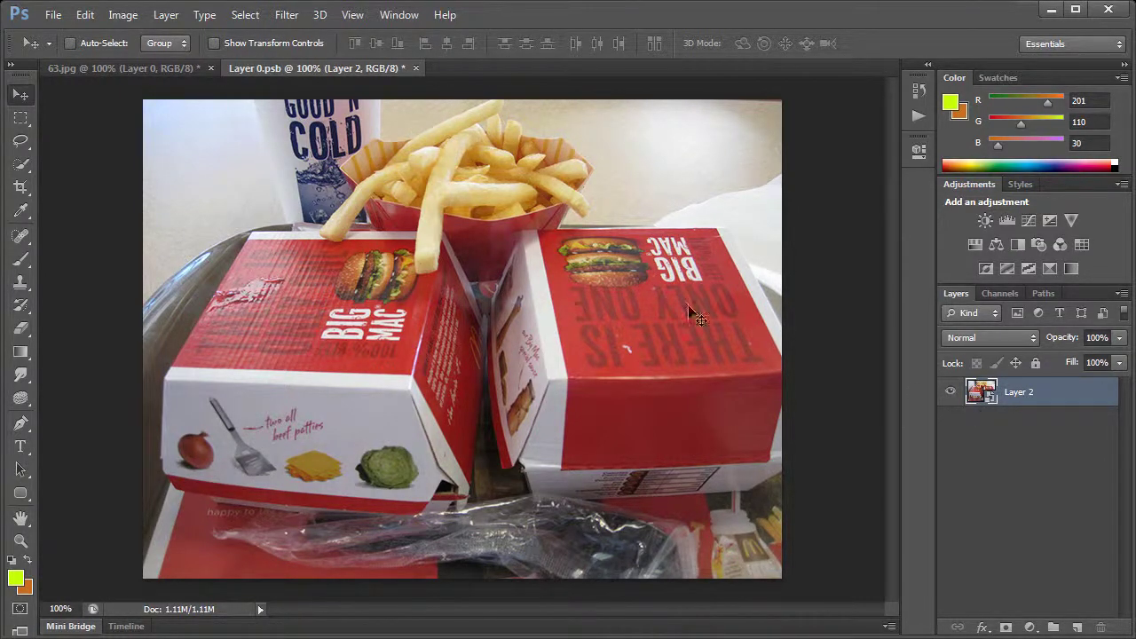
click(290, 15)
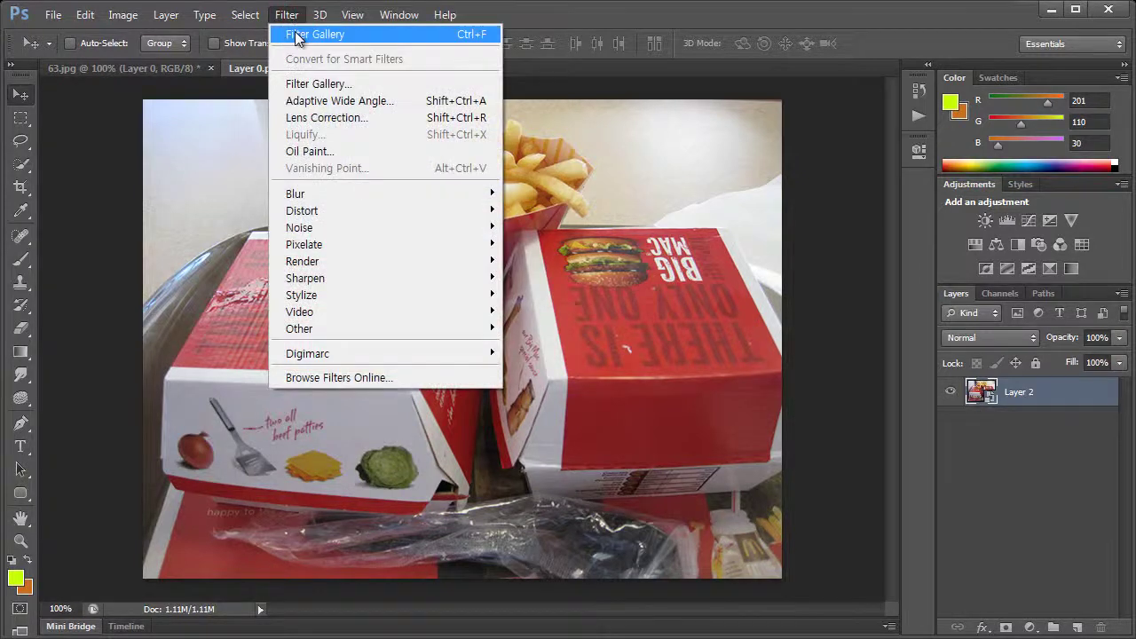
- Apply only Dry Brush from the Filter Gallery as the first smart filter
click(313, 85)
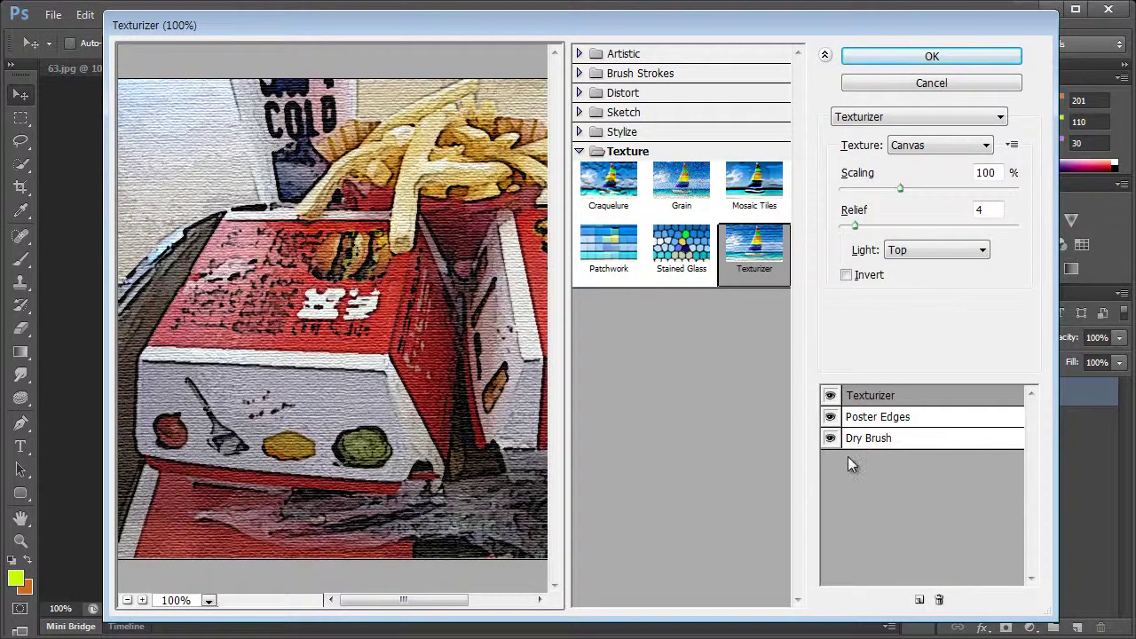
click(941, 598)
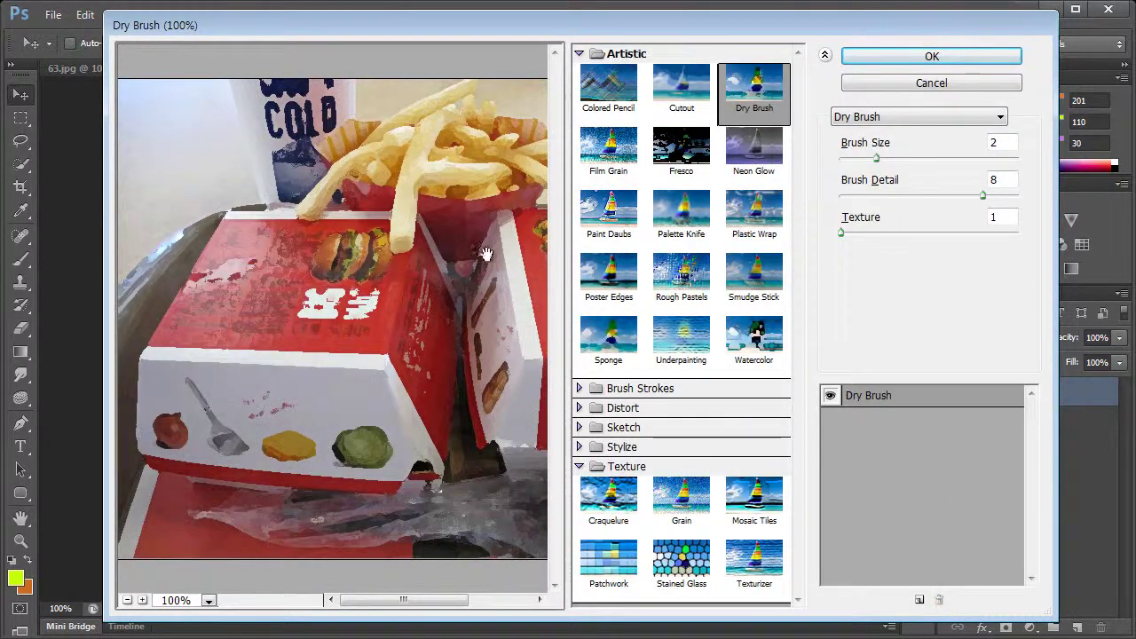
click(892, 58)
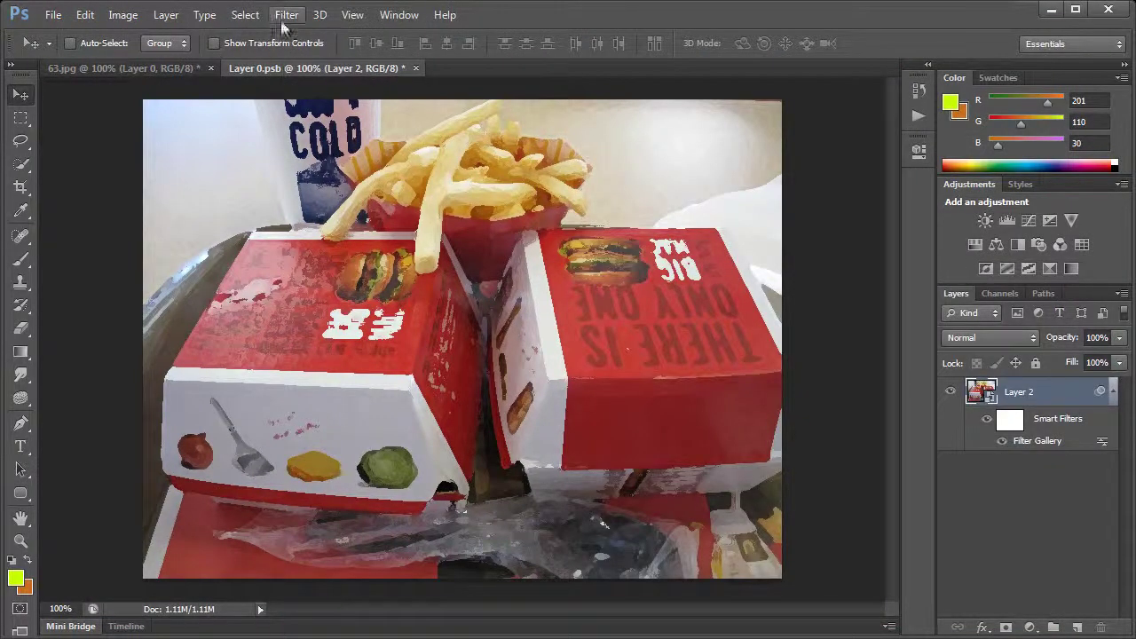
- Add Poster Edges as a second Filter Gallery smart filter
click(286, 16)
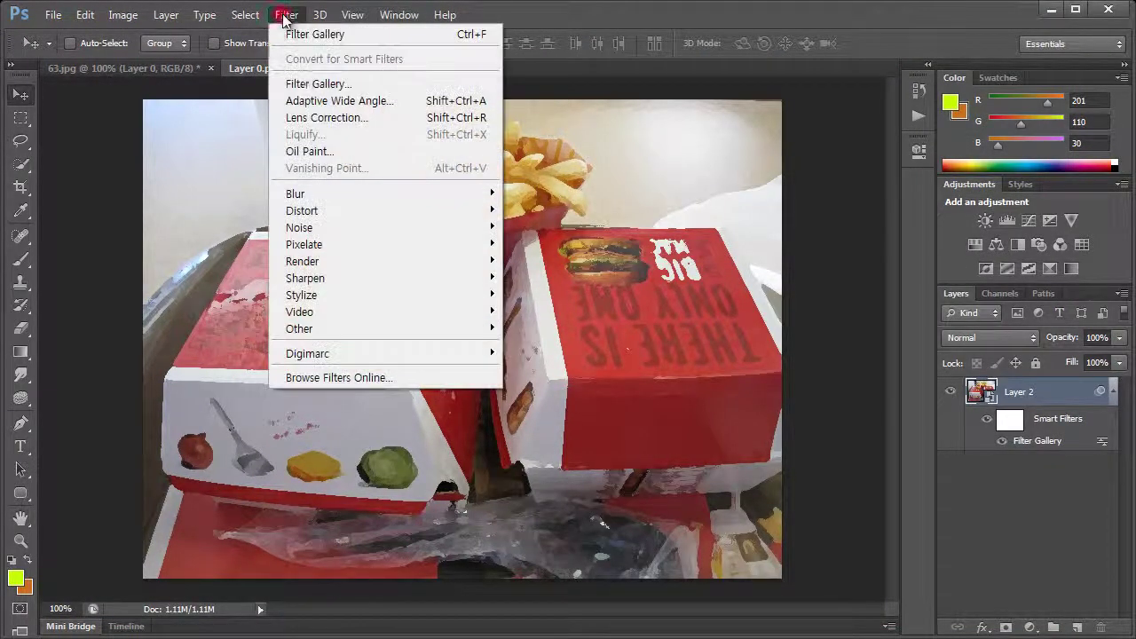
click(306, 86)
click(609, 273)
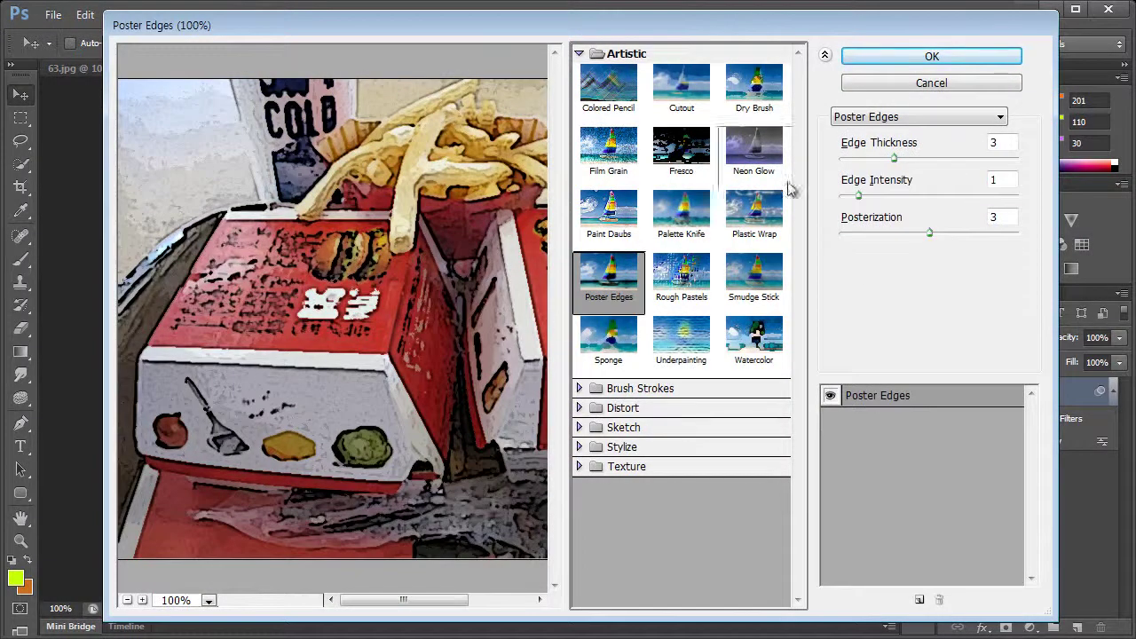
click(896, 59)
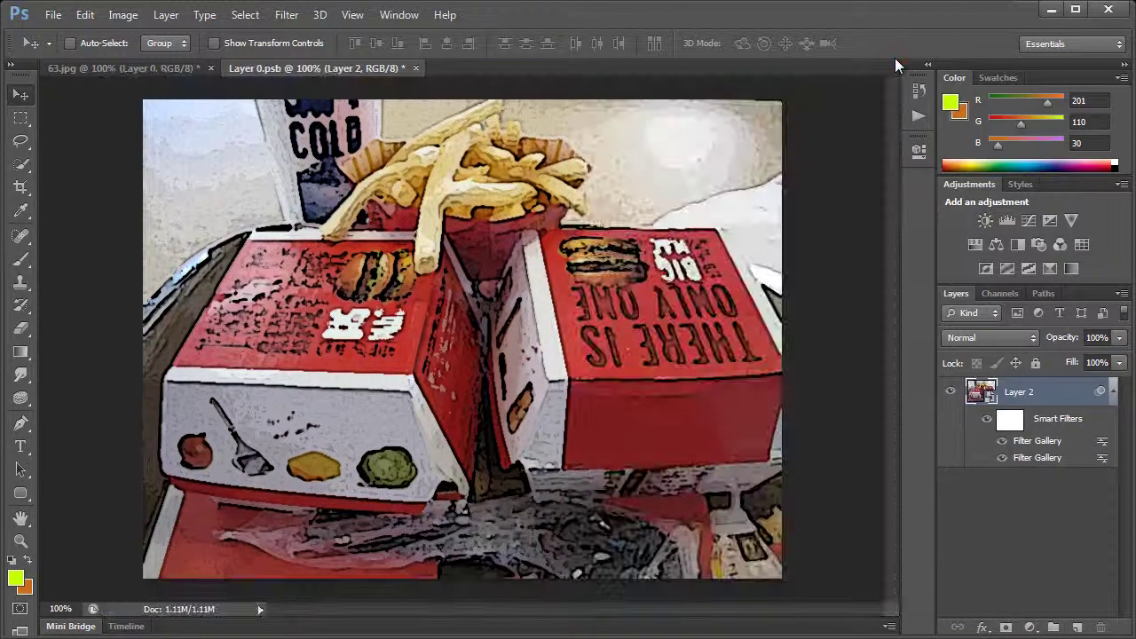
click(286, 16)
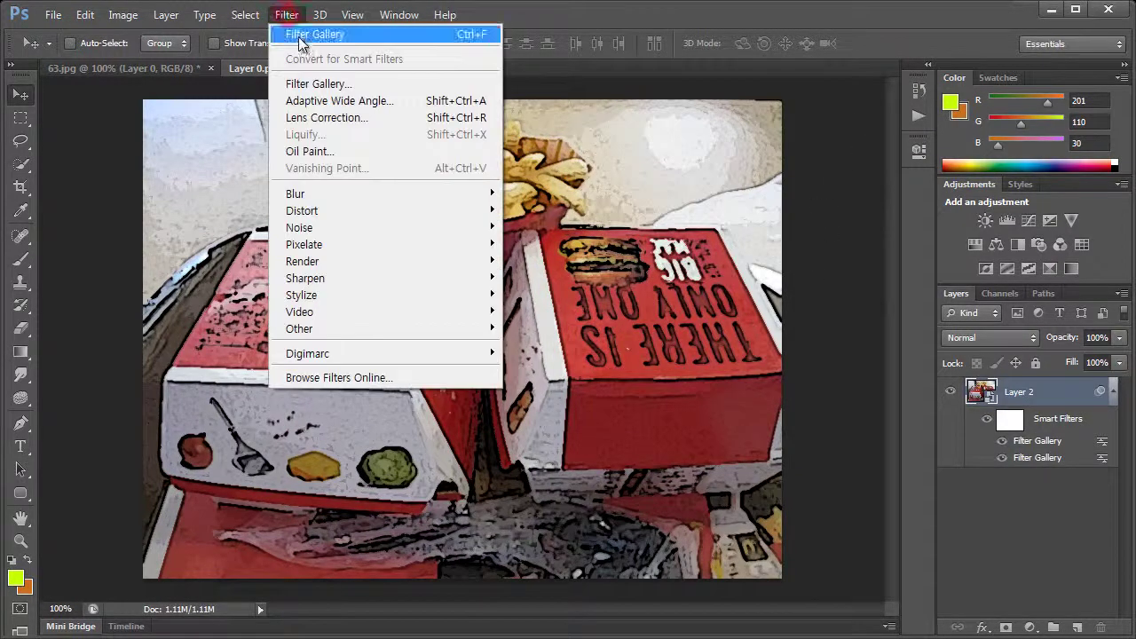
- Add Texturizer from the Texture category as a third Filter Gallery smart filter
click(317, 86)
click(583, 467)
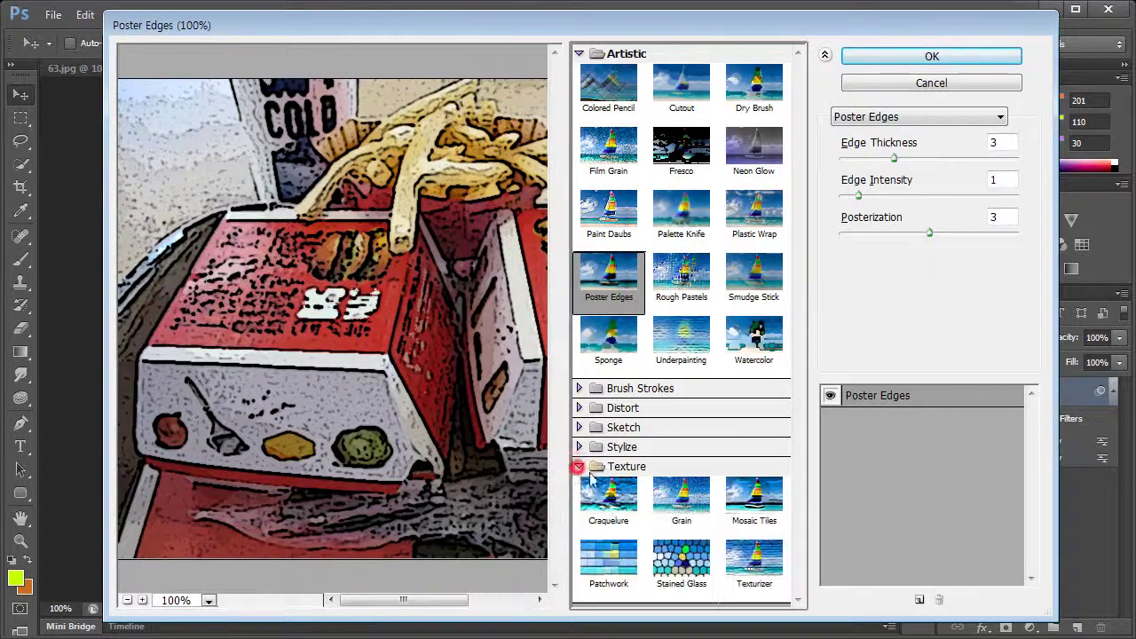
click(751, 568)
click(898, 66)
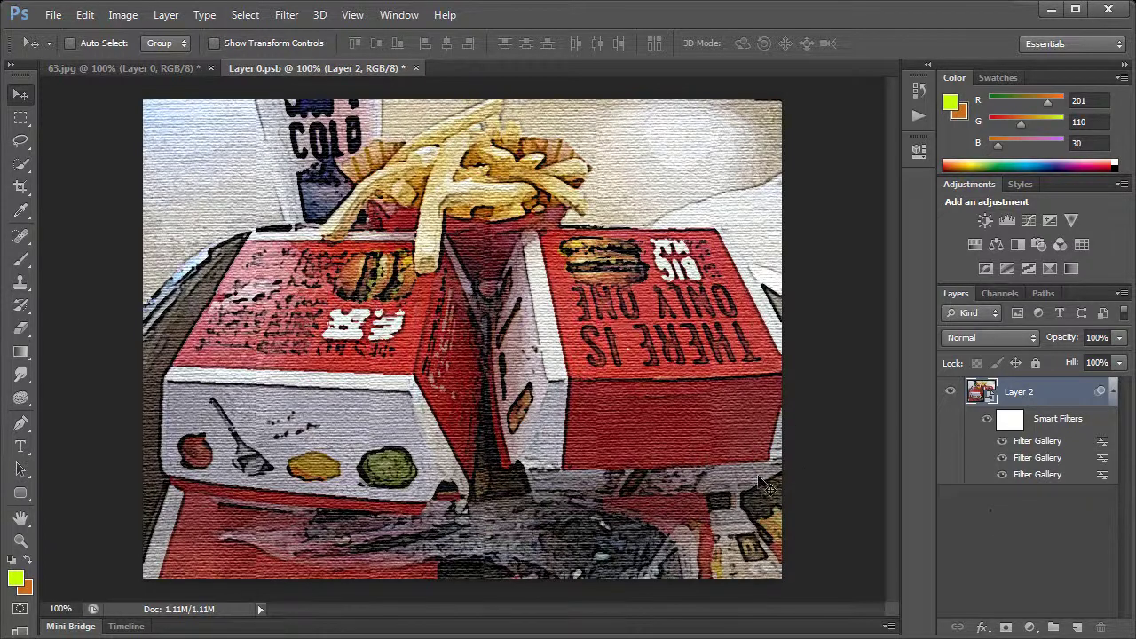
- Reopen the first smart filter, silence the warning, and set Dry Brush size 5, detail 3
double_click(1046, 476)
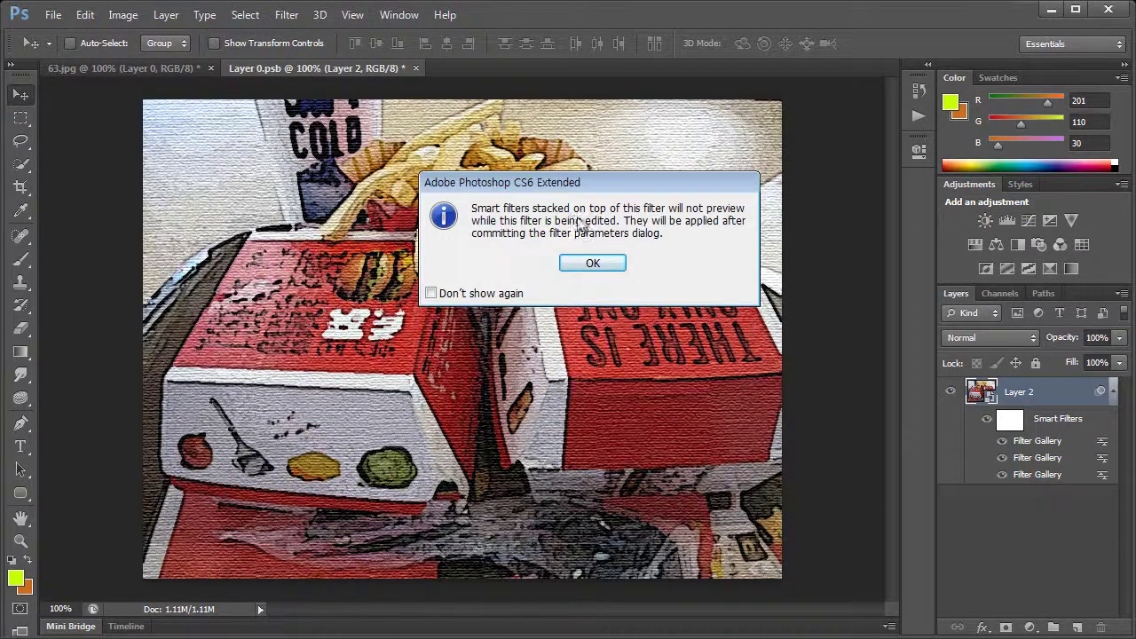
click(432, 294)
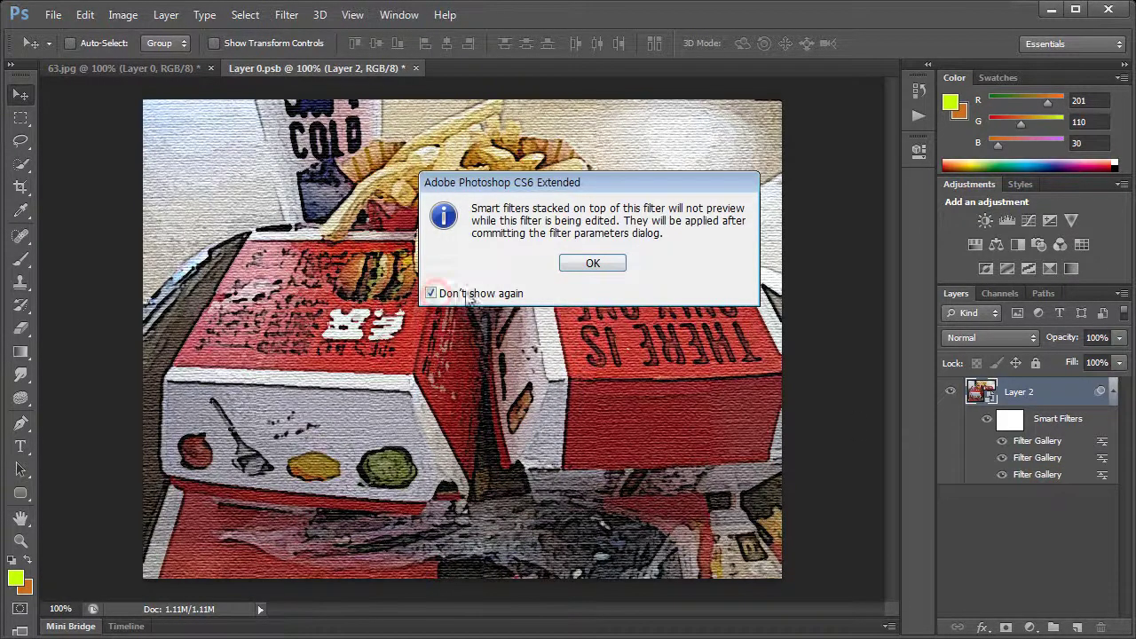
click(595, 264)
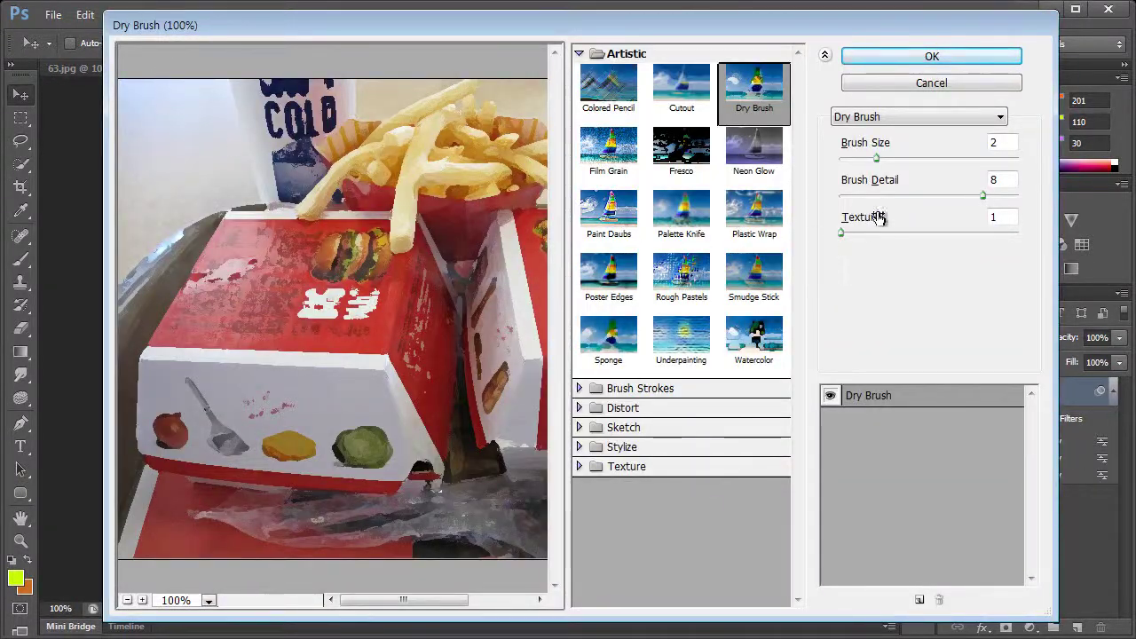
click(882, 158)
drag(882, 158, 930, 158)
click(892, 195)
click(930, 59)
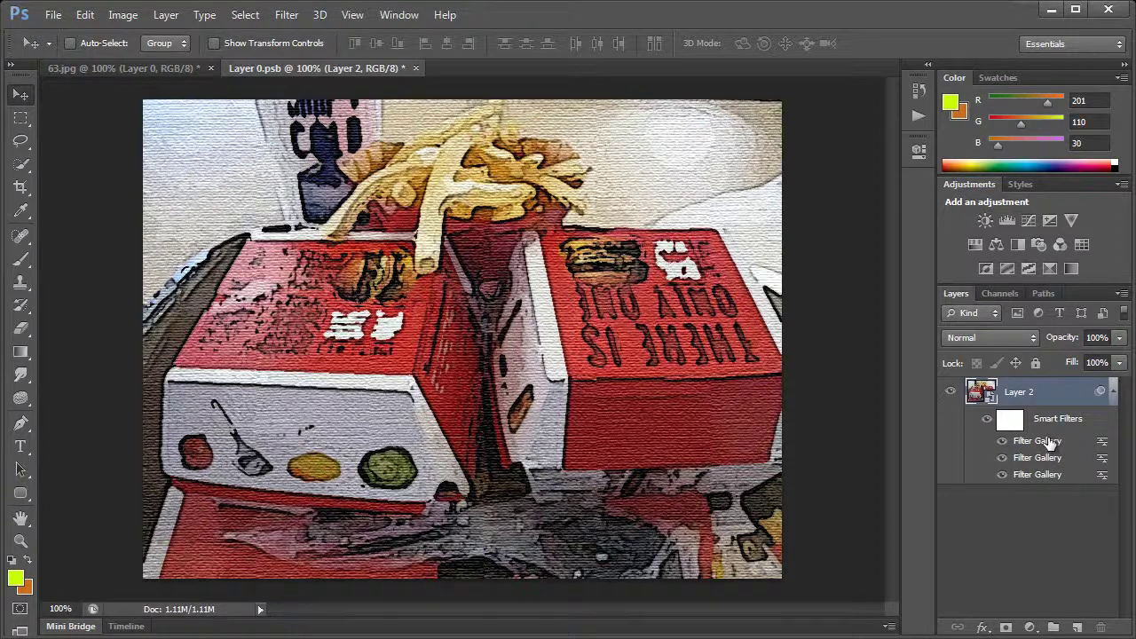
- Change the Texturizer smart filter to 126% scaling and relief 11
double_click(1049, 441)
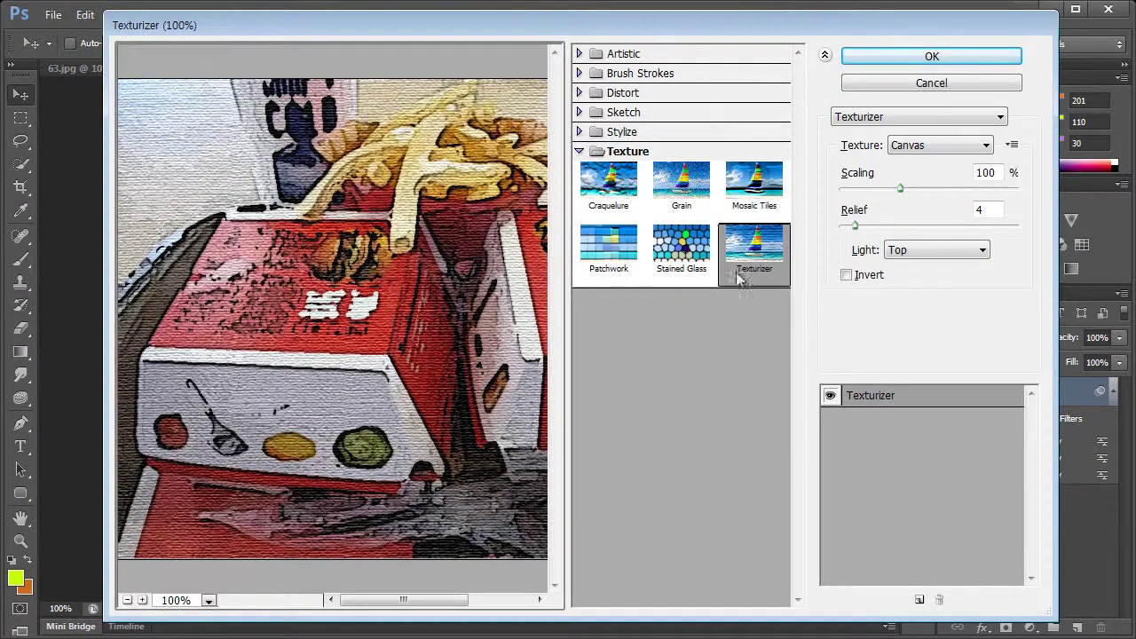
drag(899, 189, 941, 192)
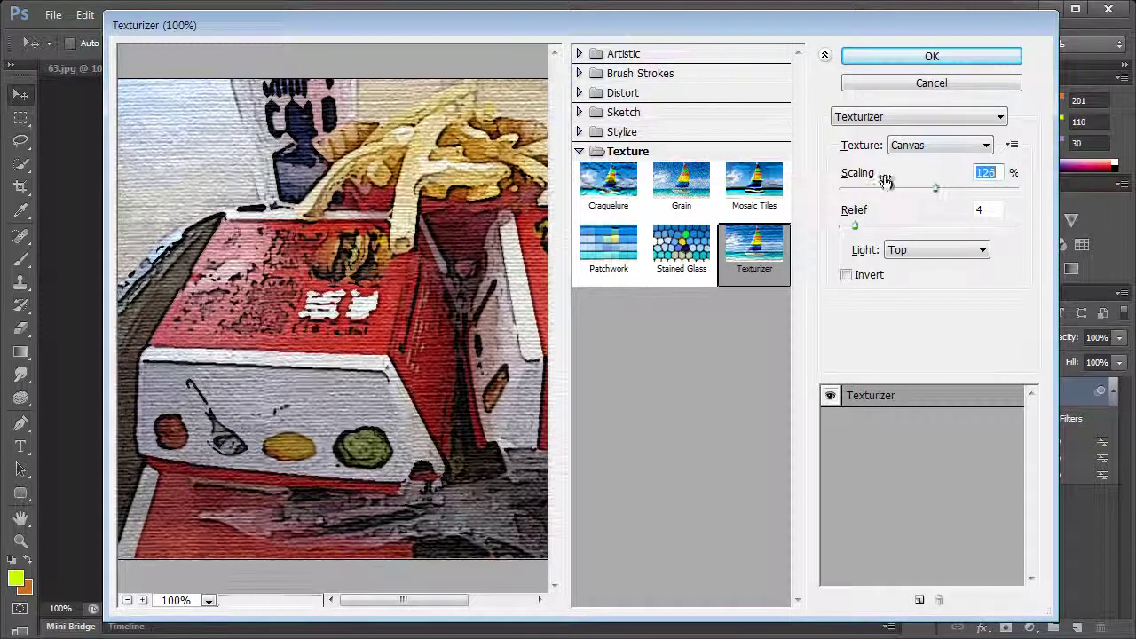
drag(862, 228, 883, 231)
click(890, 53)
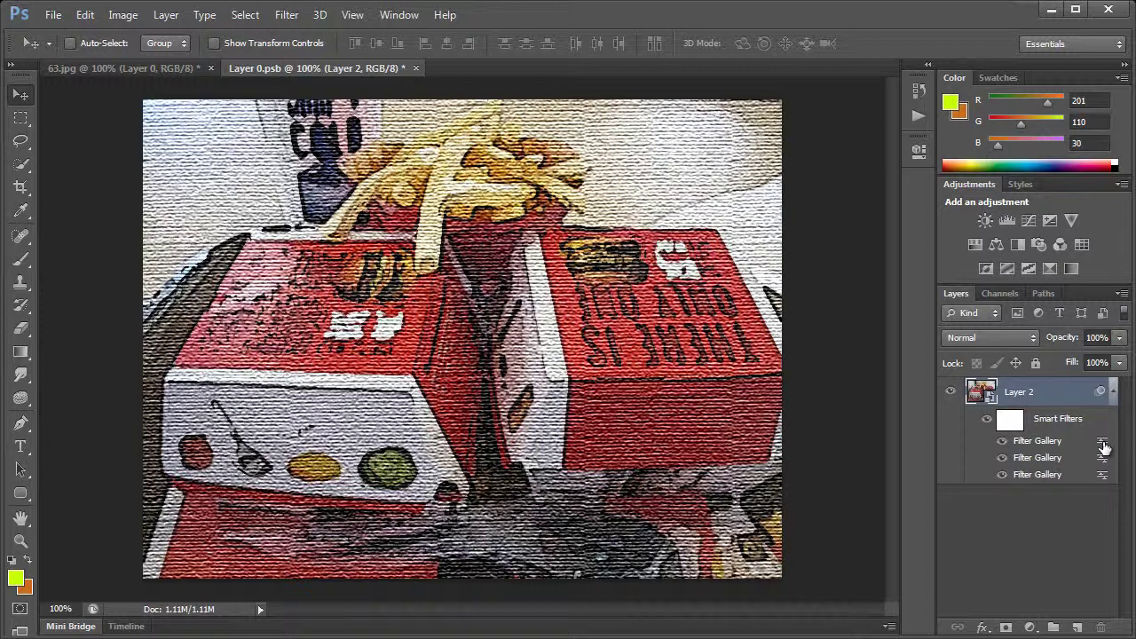
- Lower a Filter Gallery smart filter's blending opacity to 51%
double_click(1102, 442)
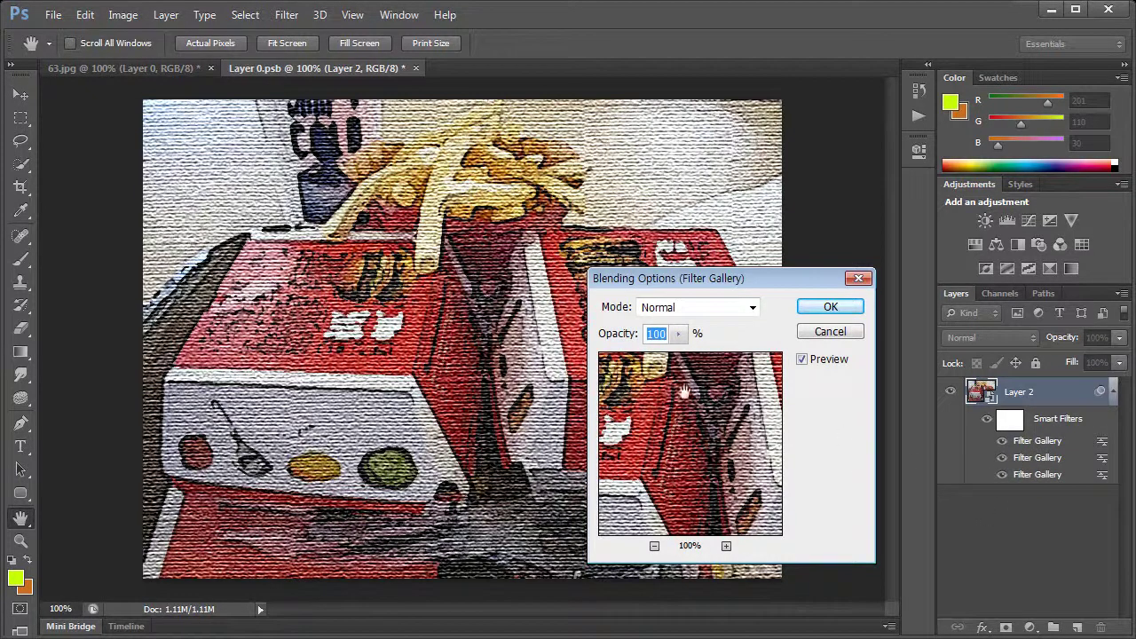
drag(677, 334, 643, 356)
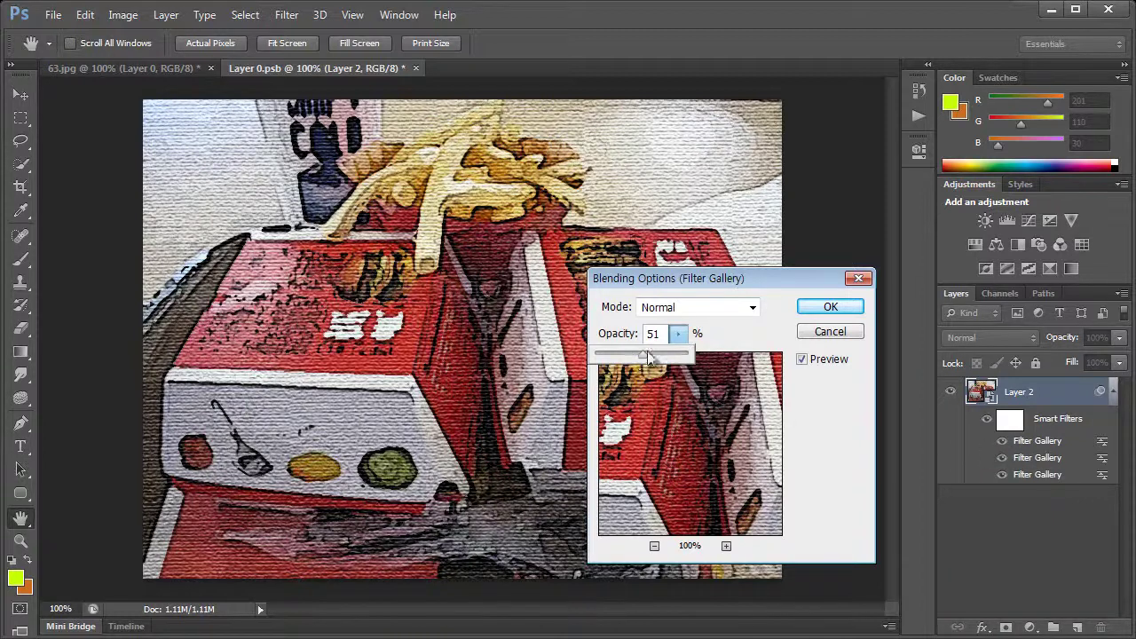
click(835, 307)
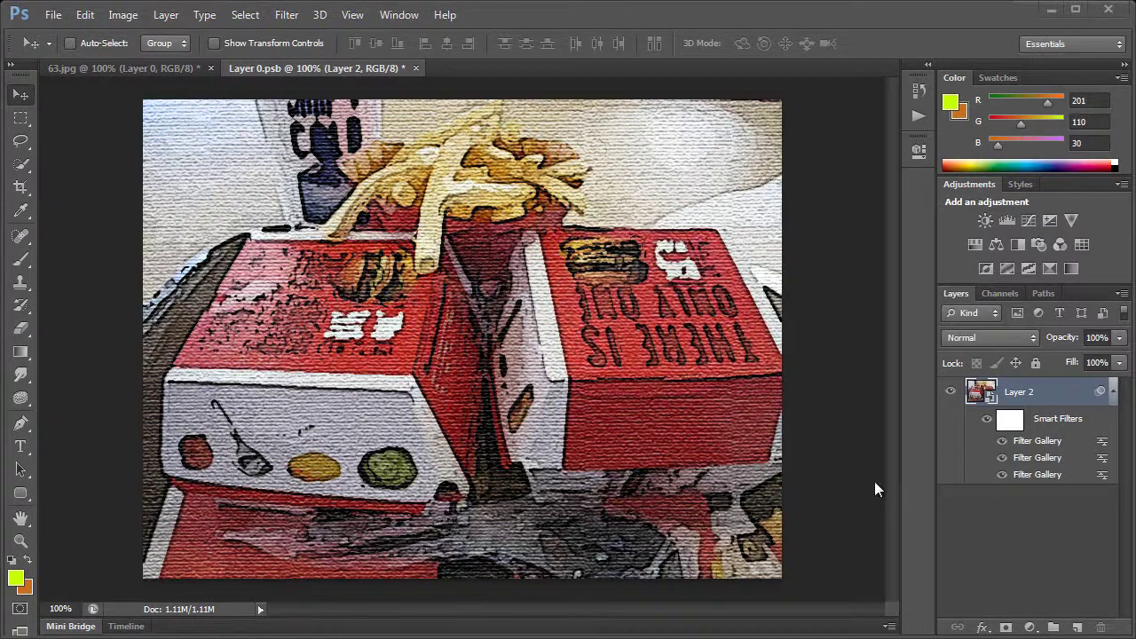
click(1002, 474)
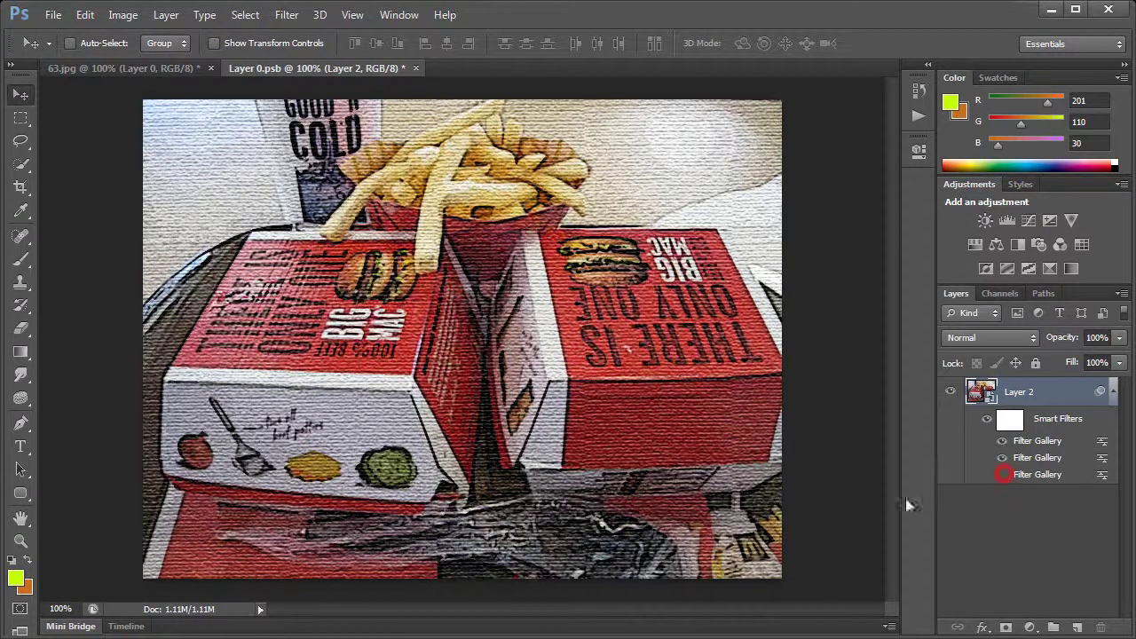
click(1003, 474)
click(1004, 457)
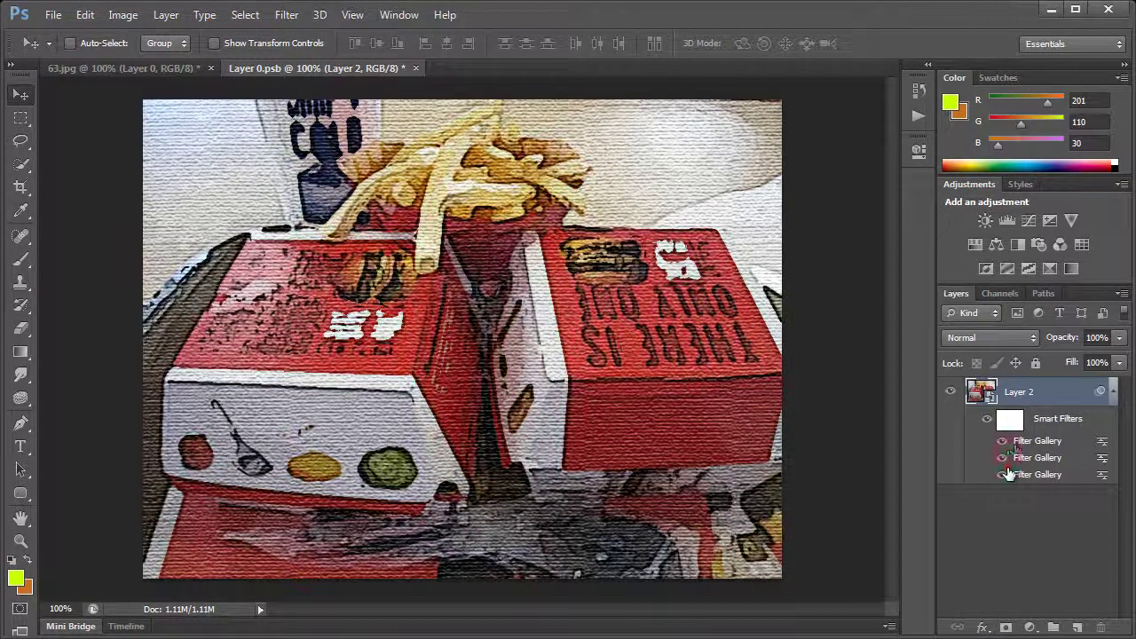
click(988, 421)
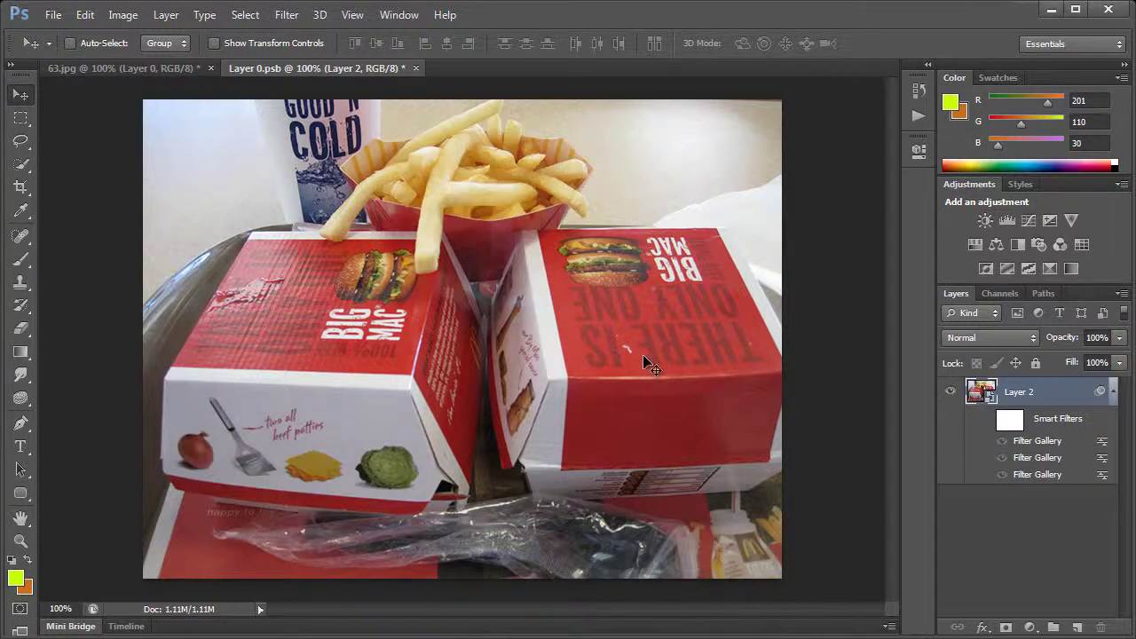
click(987, 420)
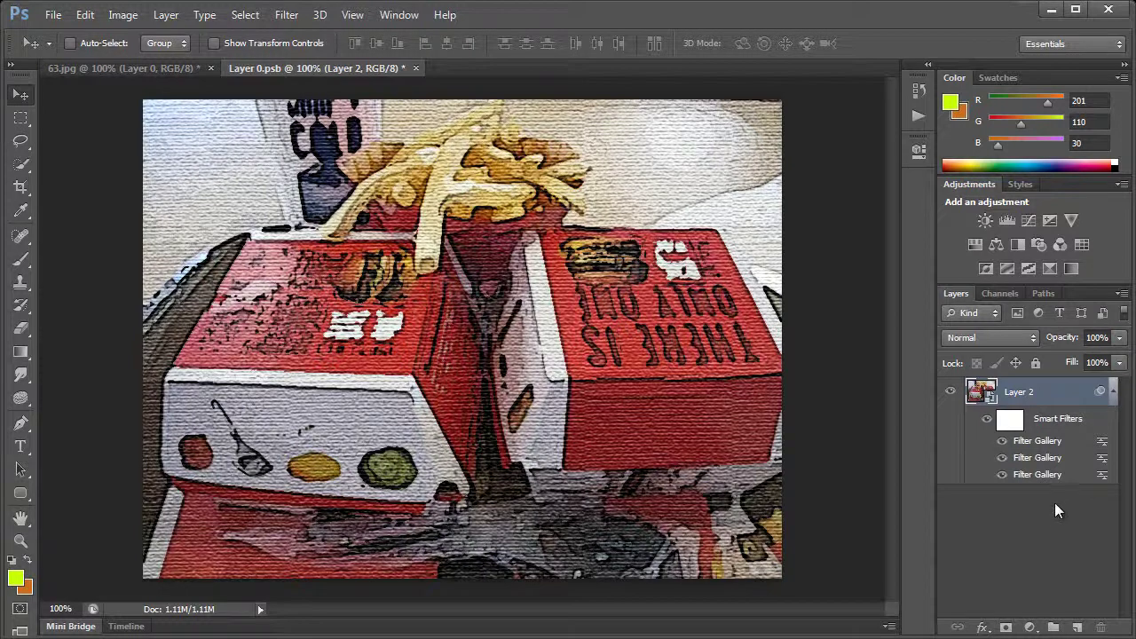
click(1047, 459)
drag(1048, 459, 1099, 627)
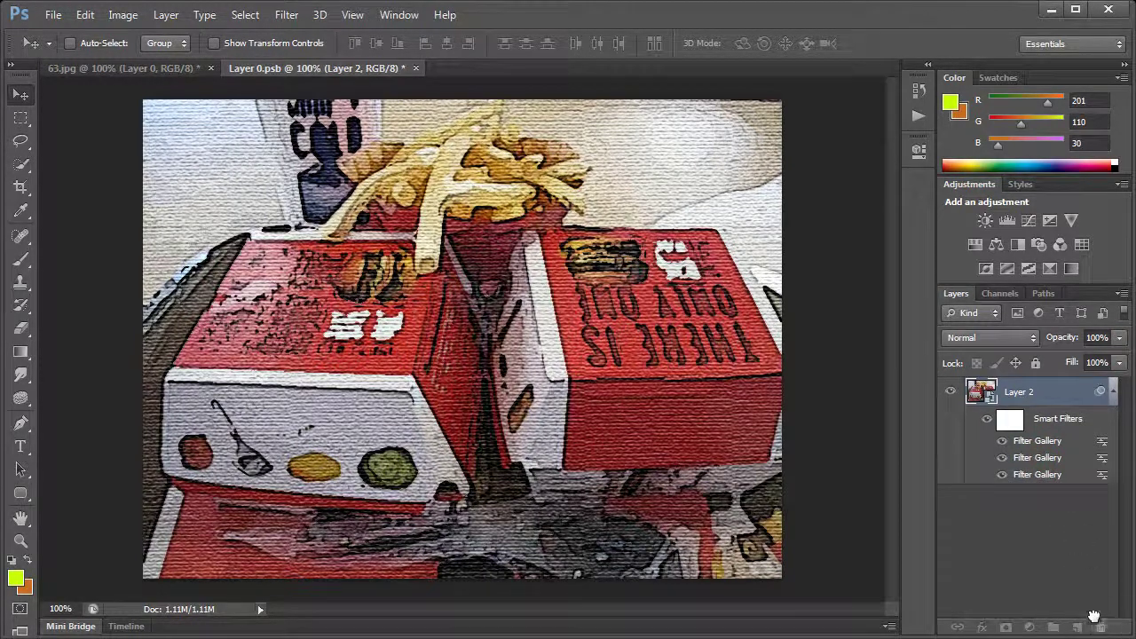